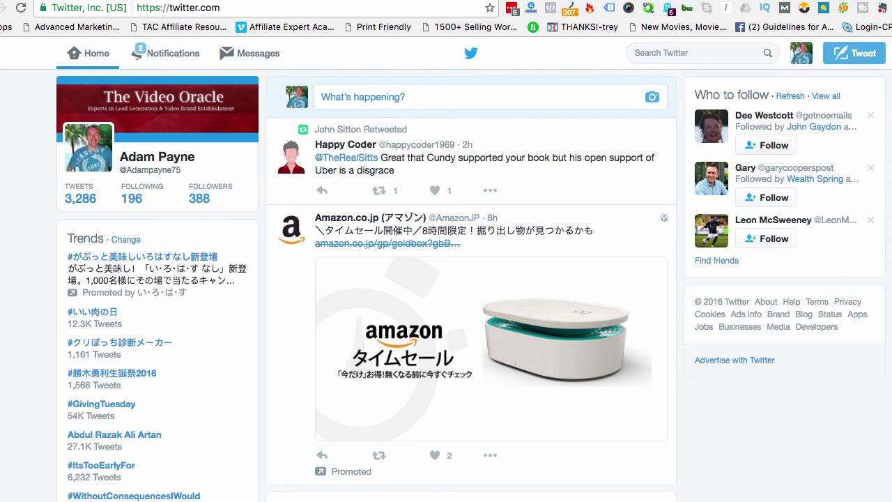
- Open your own profile from the avatar menu and browse its recent tweets, including the YouTube Analytics video
click(802, 54)
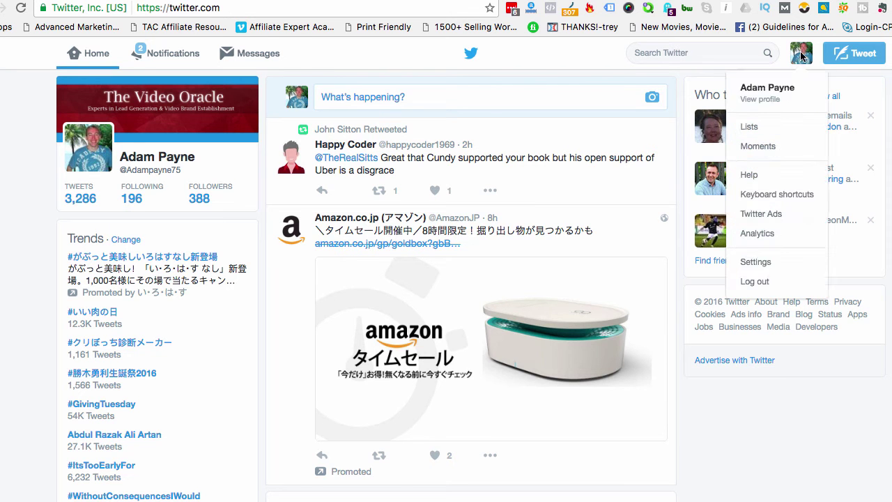
click(776, 105)
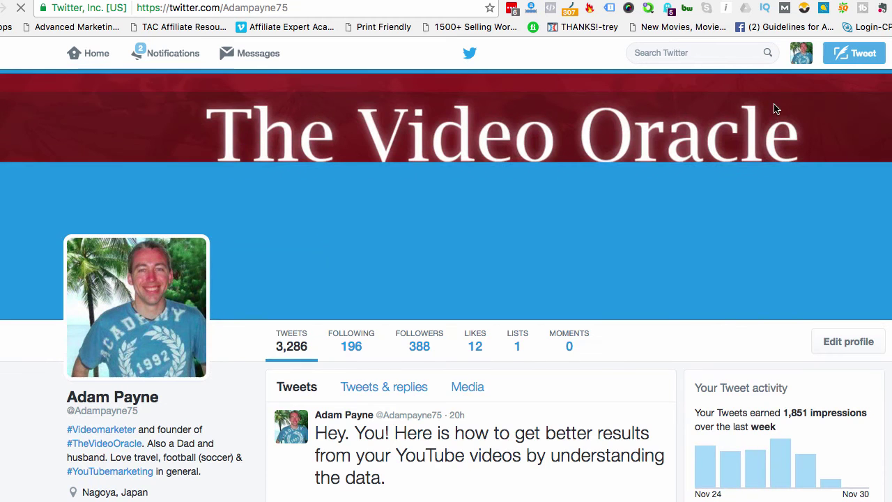
scroll(454, 288, down, 3)
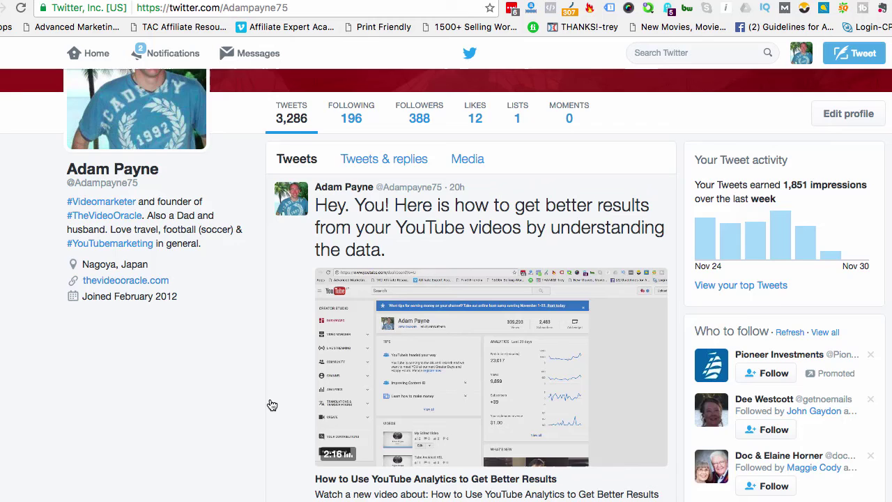
scroll(269, 404, down, 5)
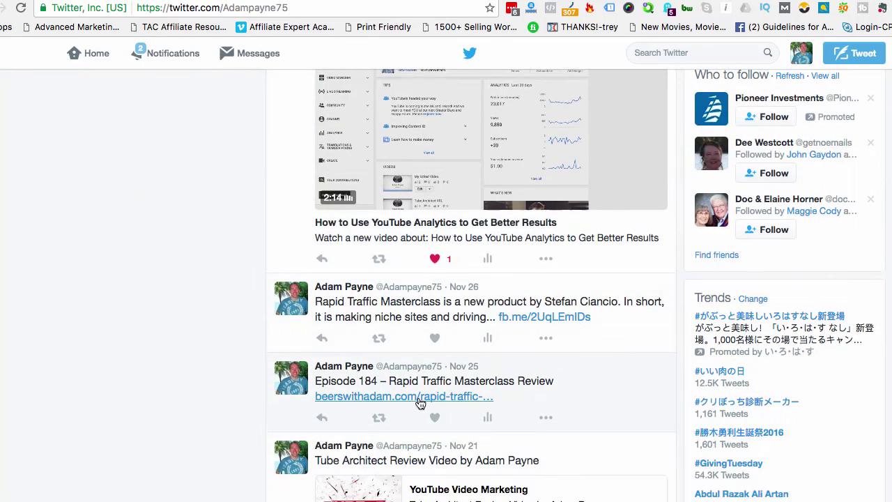
scroll(420, 403, down, 1)
scroll(418, 349, up, 4)
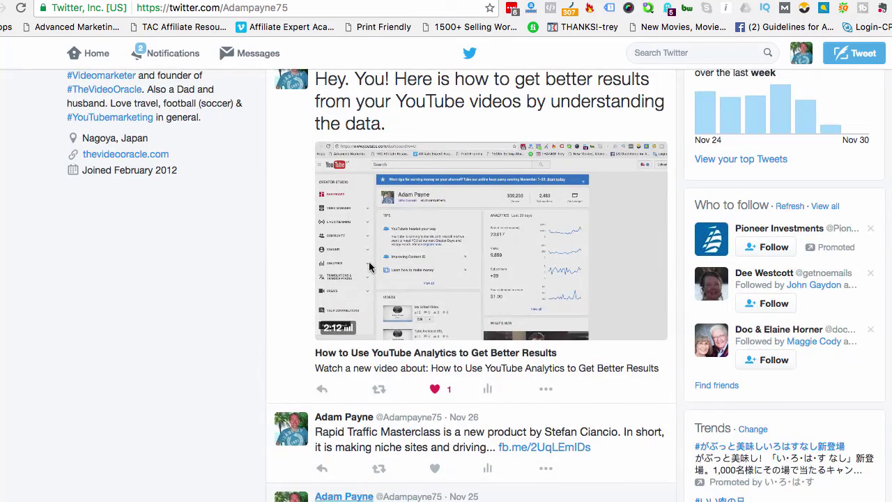
scroll(369, 267, up, 1)
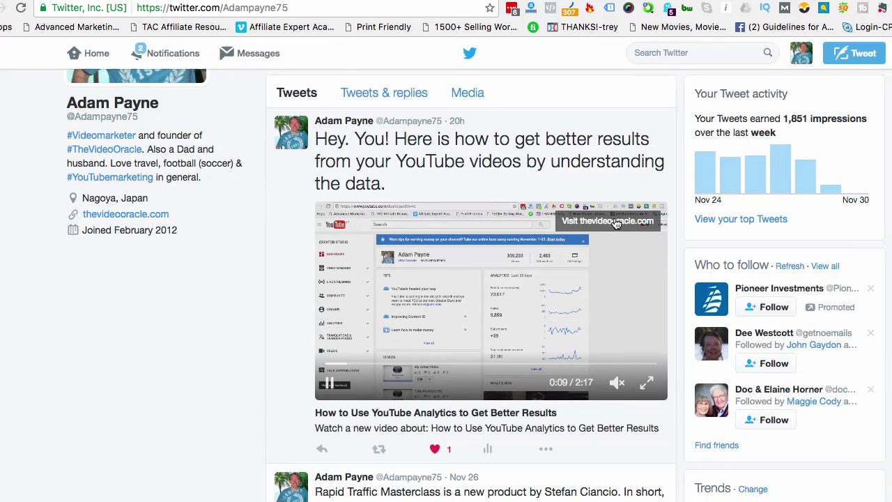
scroll(433, 296, up, 1)
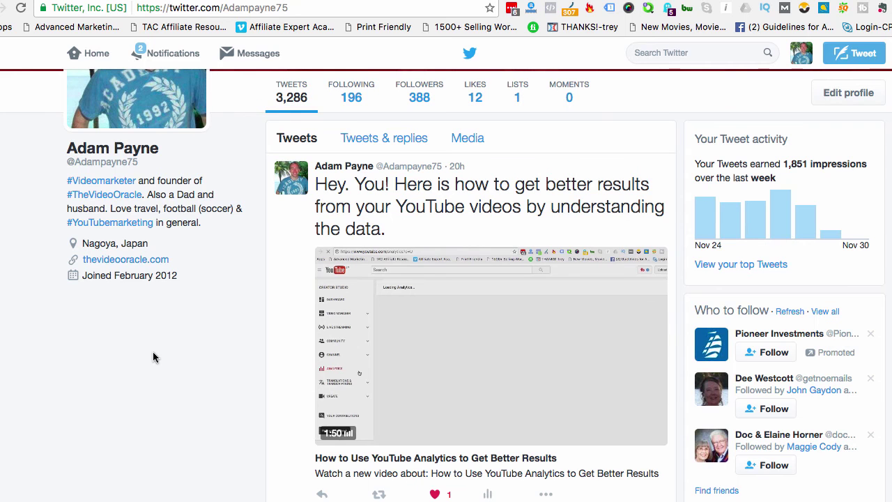
mouse_move(590, 265)
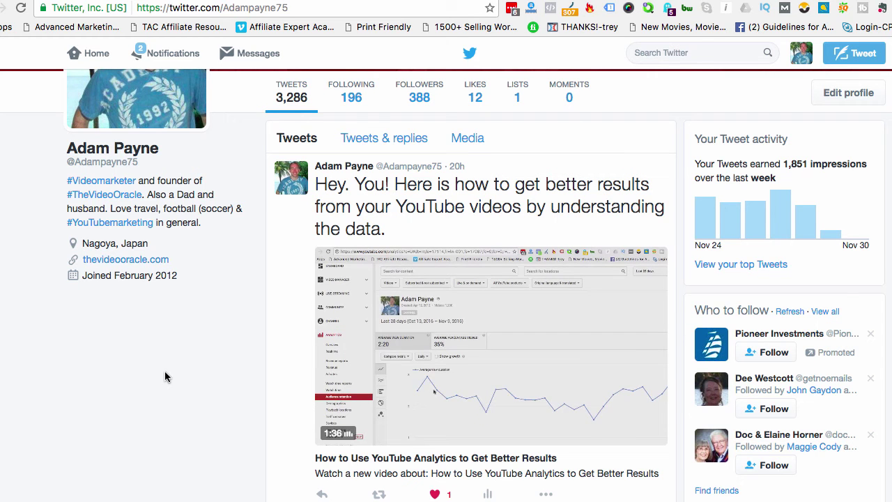
scroll(532, 209, up, 2)
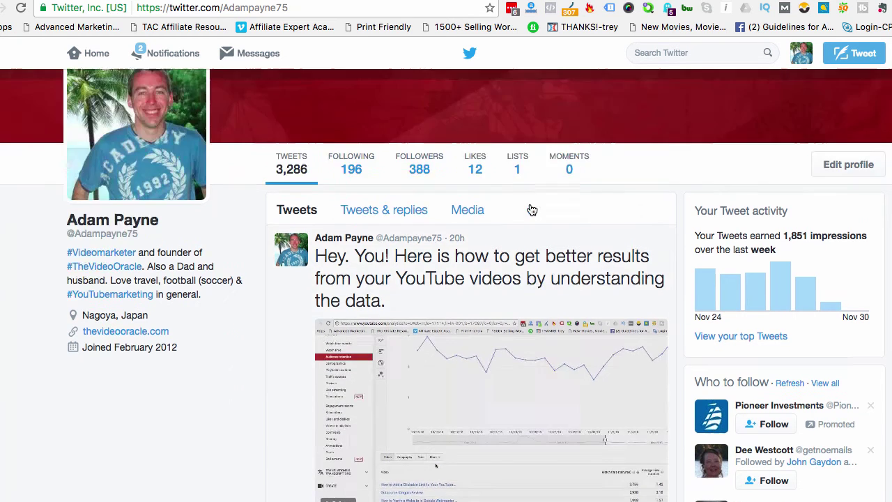
scroll(532, 210, up, 2)
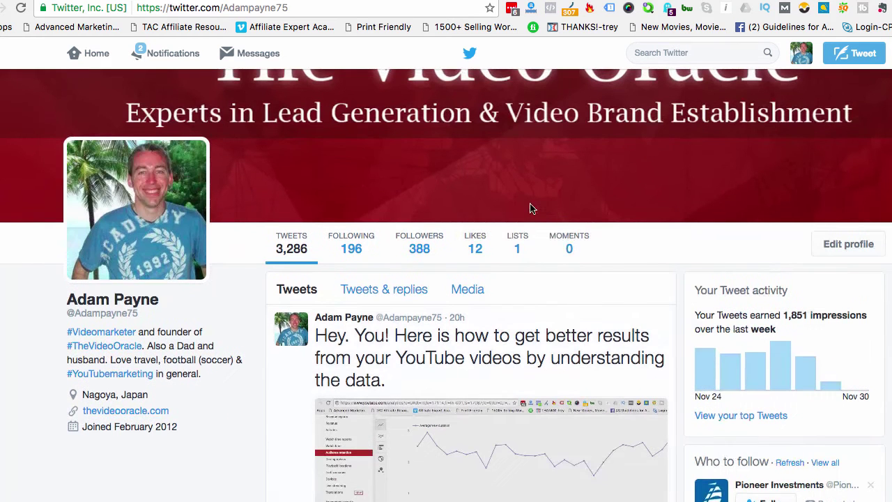
- Go to Twitter Ads and open the Creatives > Media library
click(802, 55)
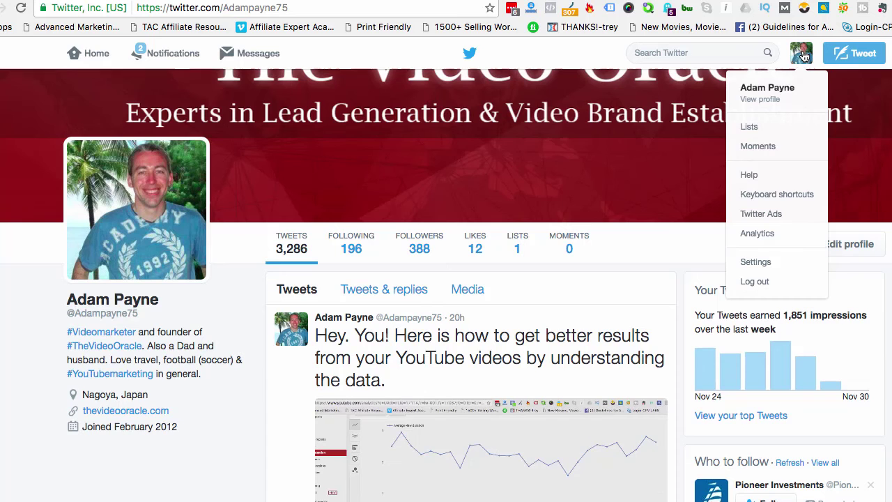
click(779, 216)
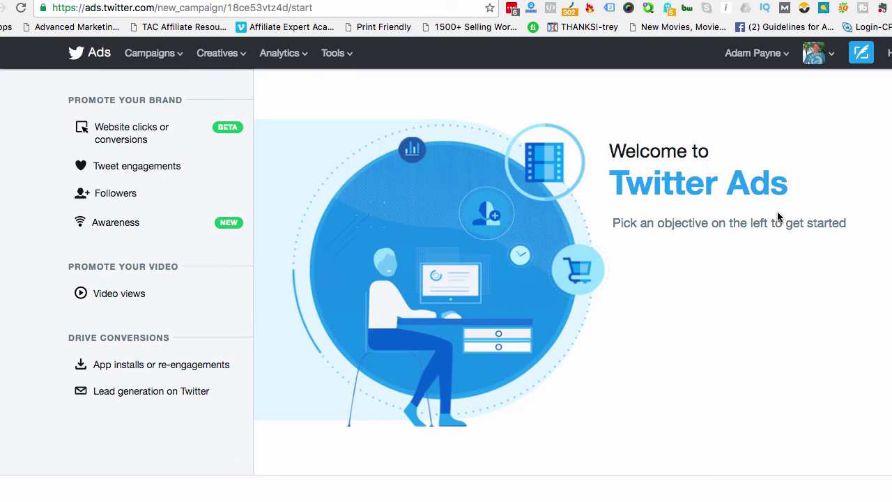
click(230, 61)
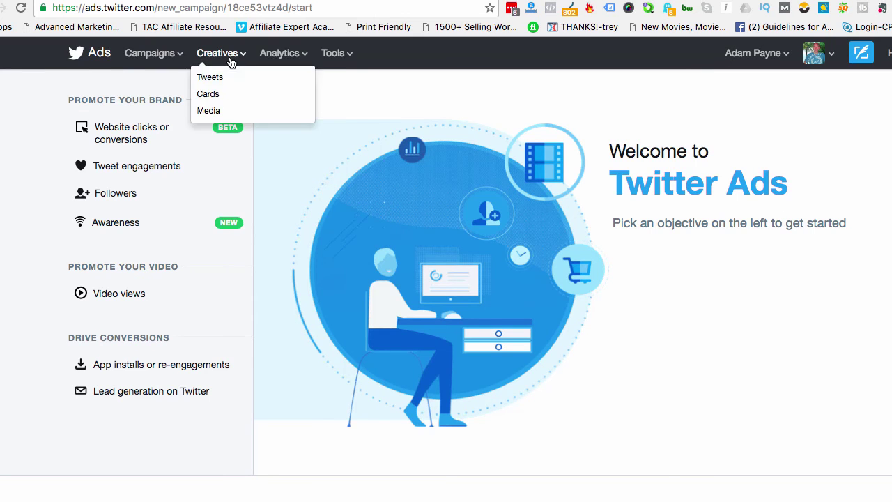
click(226, 111)
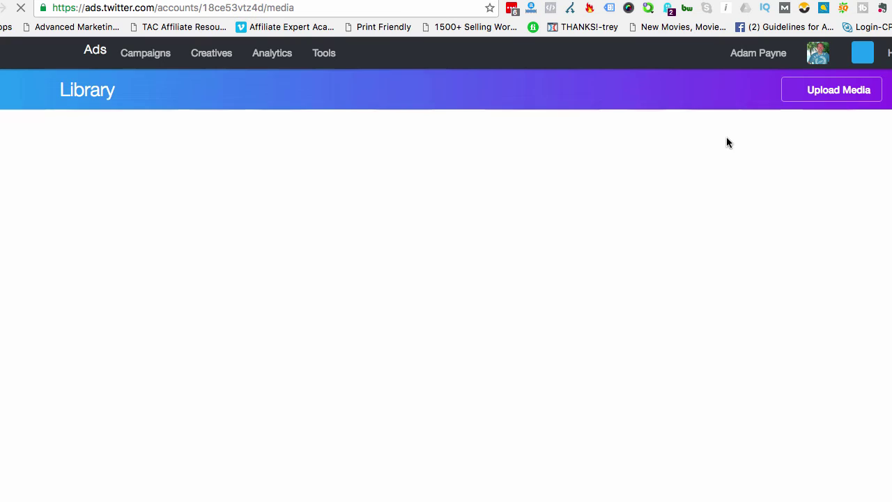
- Upload the Desktop .mp4 video about ripping an audio file into the media library
click(822, 90)
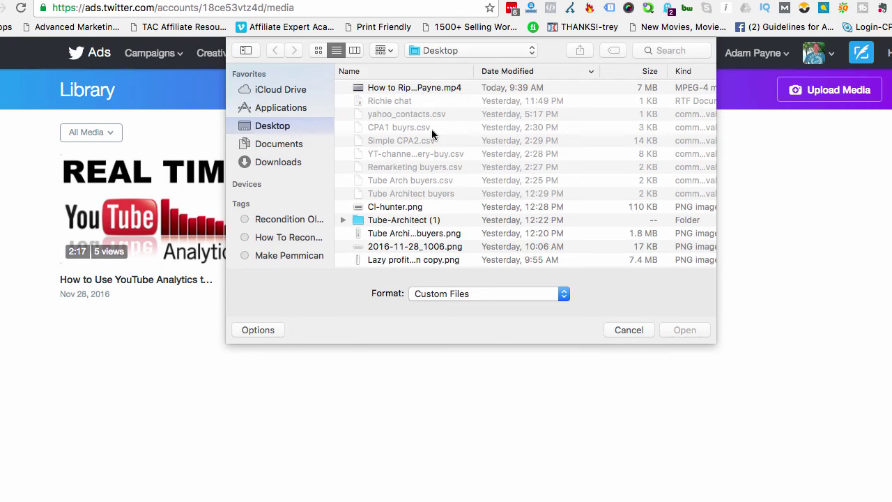
click(421, 88)
click(682, 332)
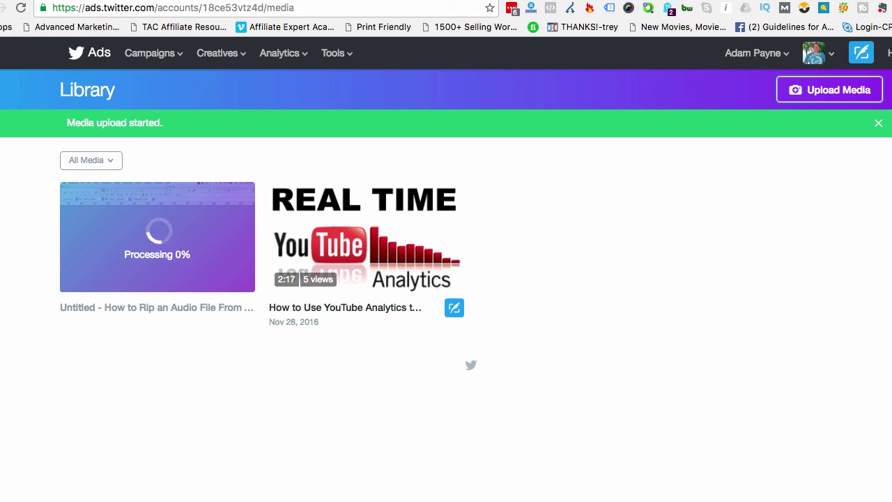
click(617, 1)
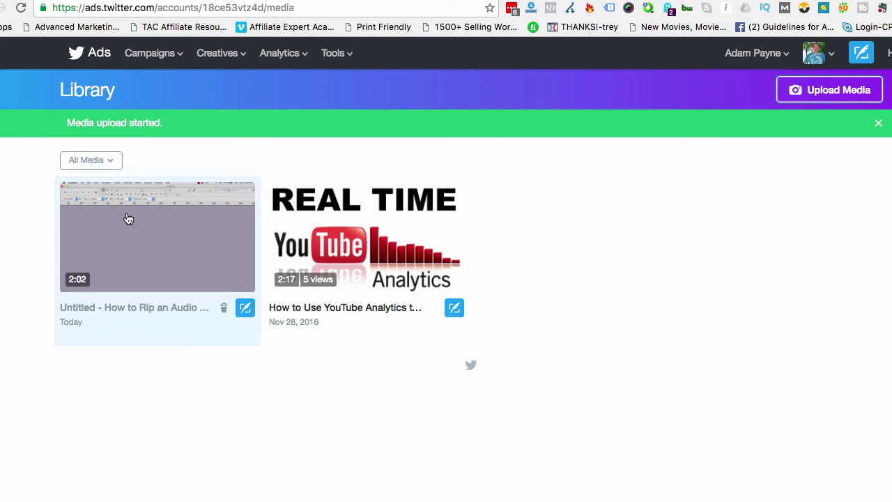
- Compose a tweet for the video: 'Check out this video! See how easy it is to rip an audio file from a video. Simples!'
click(244, 307)
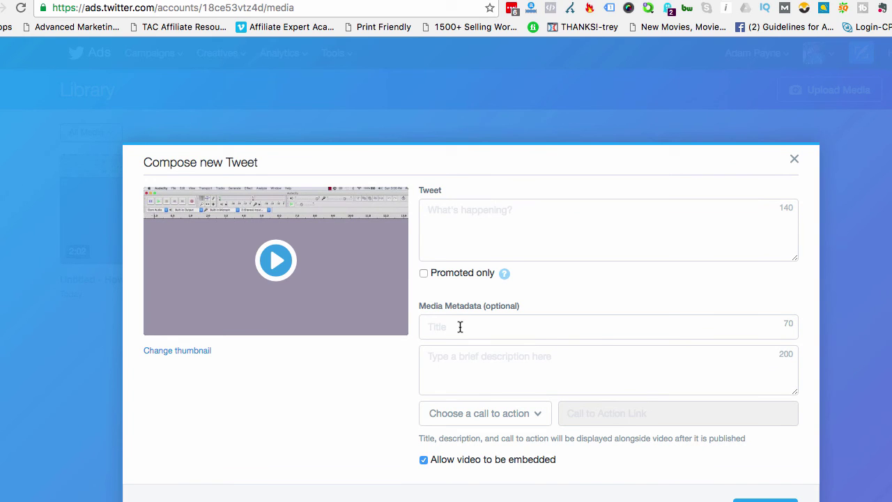
click(465, 220)
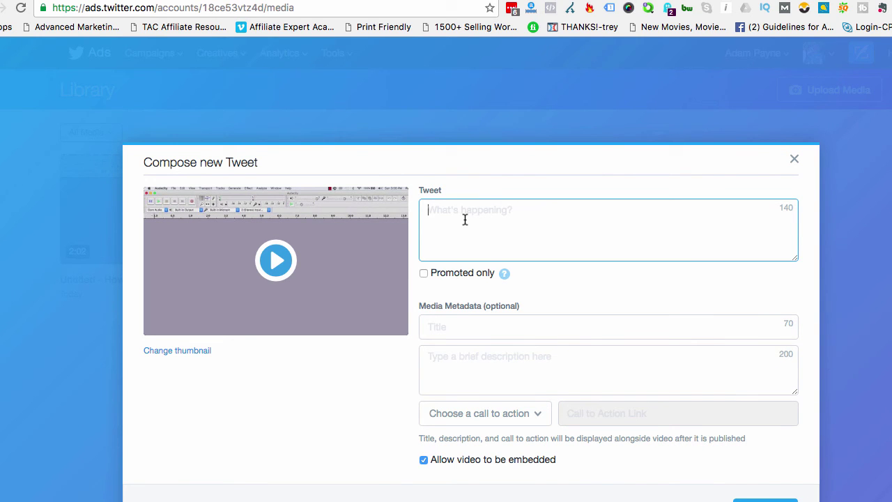
text(Check out this video! See how ea)
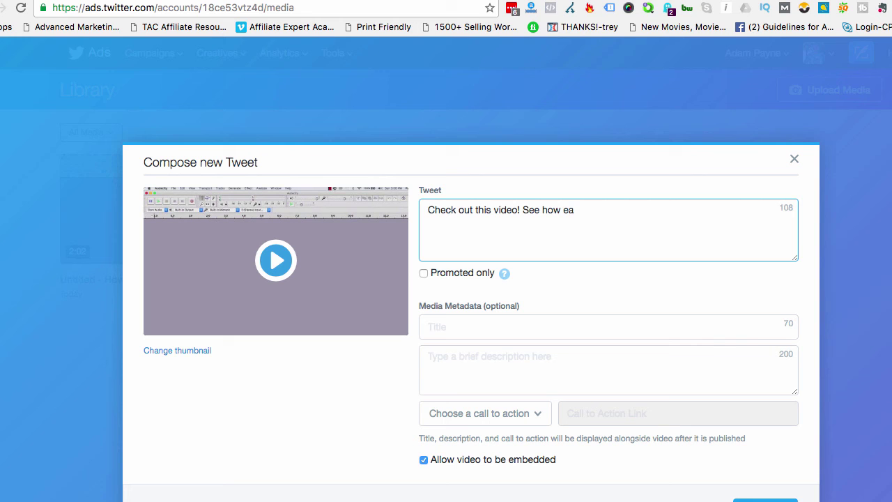
text(sy it is to rip an uadio)
key(BackSpace)
key(BackSpace)
key(BackSpace)
key(BackSpace)
key(BackSpace)
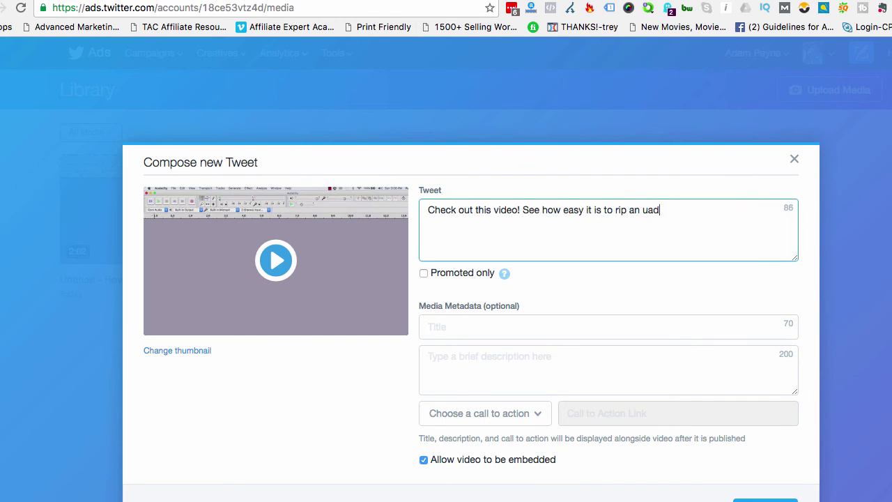
text(audio file from a video. Simples!)
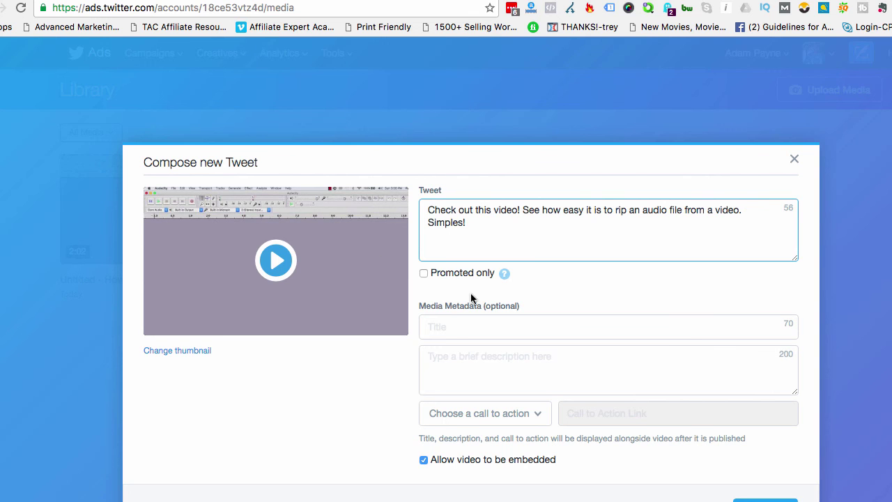
- Set the video title to 'How to Rip an Audio File From a Video' using the suggestion
click(451, 328)
text(Rips)
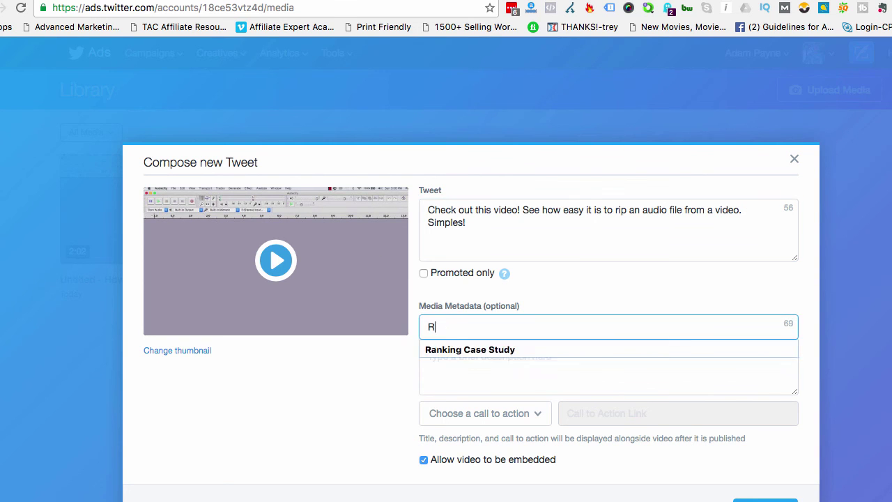
key(BackSpace)
key(BackSpace)
key(BackSpace)
key(BackSpace)
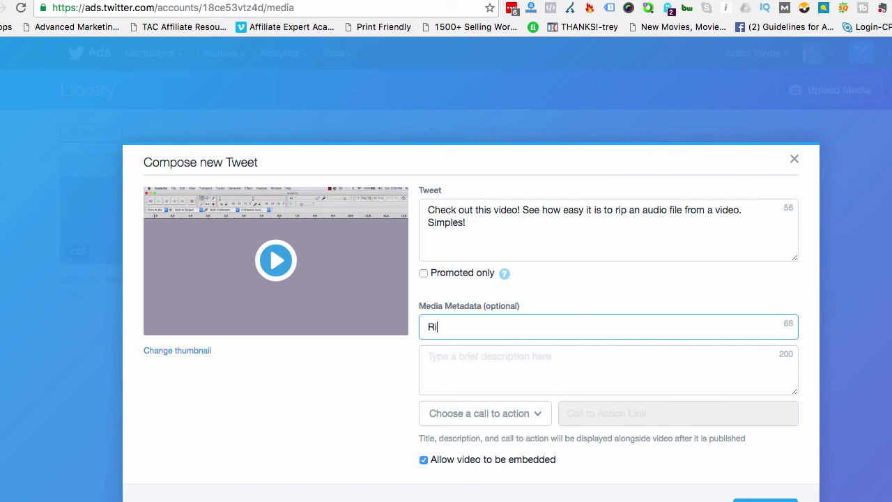
text(How to )
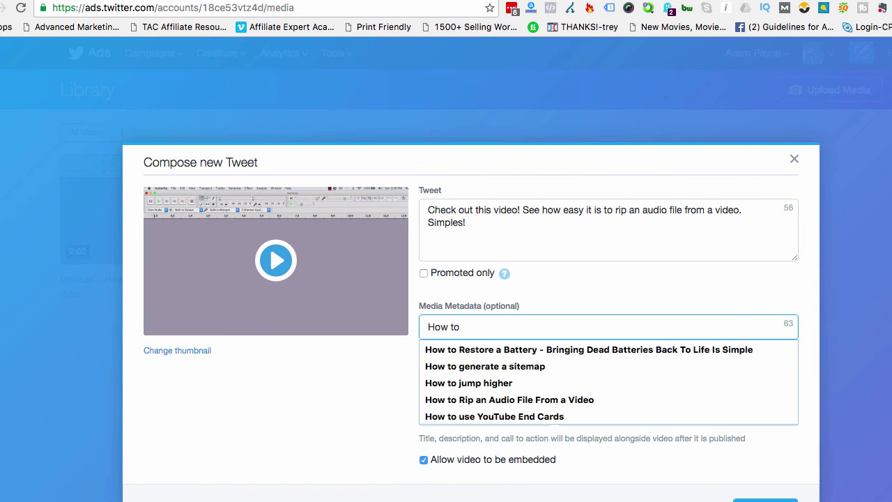
text(Rip and)
key(BackSpace)
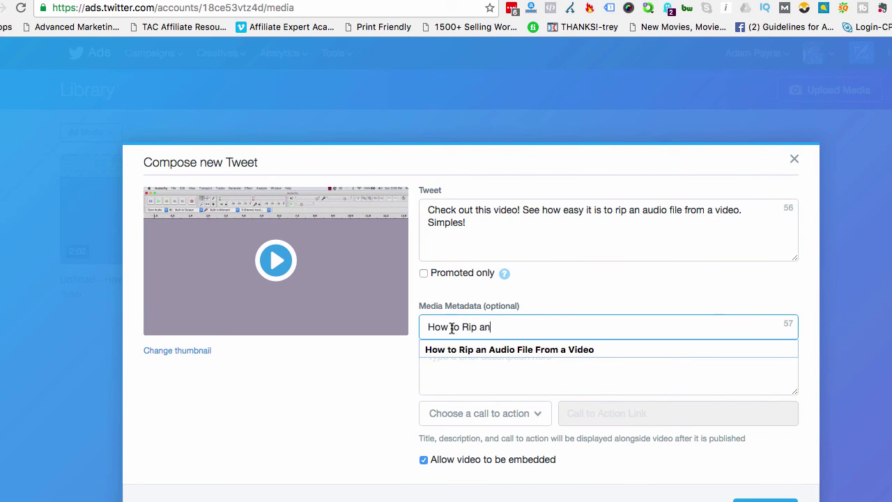
click(494, 346)
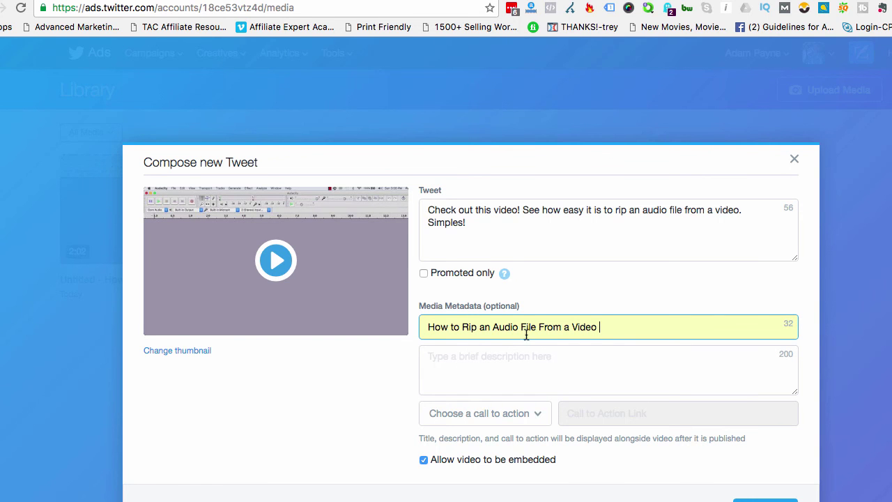
- Reuse the title in the description, add a YouTube Channel tip, and choose Visit Site as the call to action
drag(604, 328, 398, 324)
key(ctrl+c)
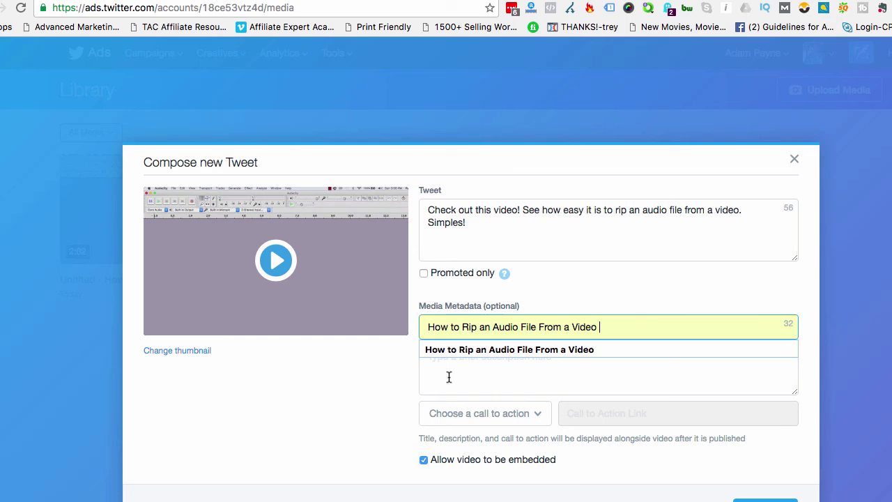
click(445, 370)
key(ctrl+v)
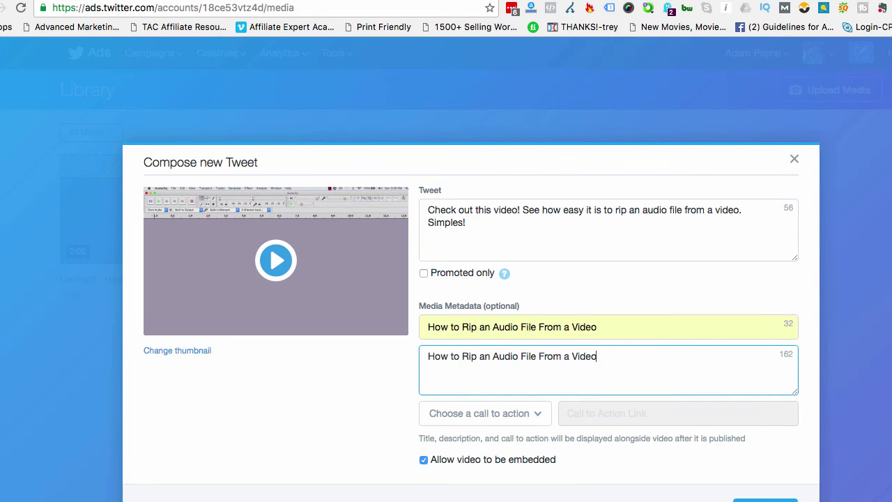
text(. For more cool tips, visit m)
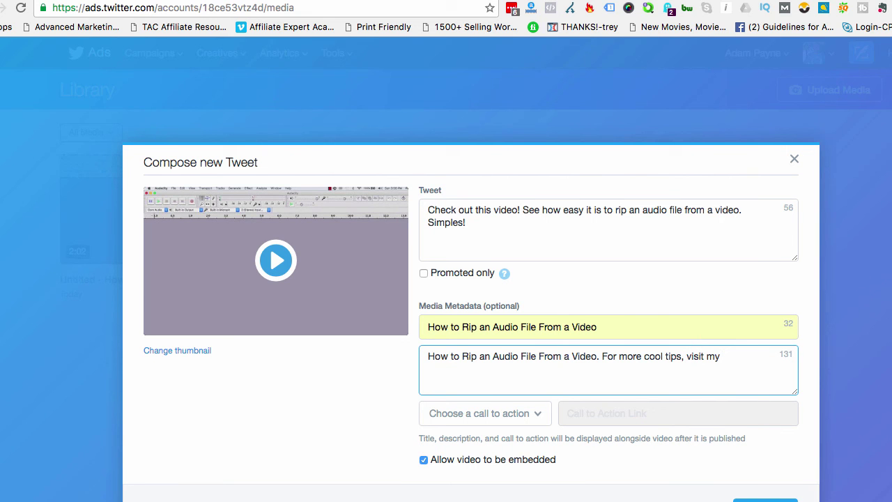
text(YouTube Channel:)
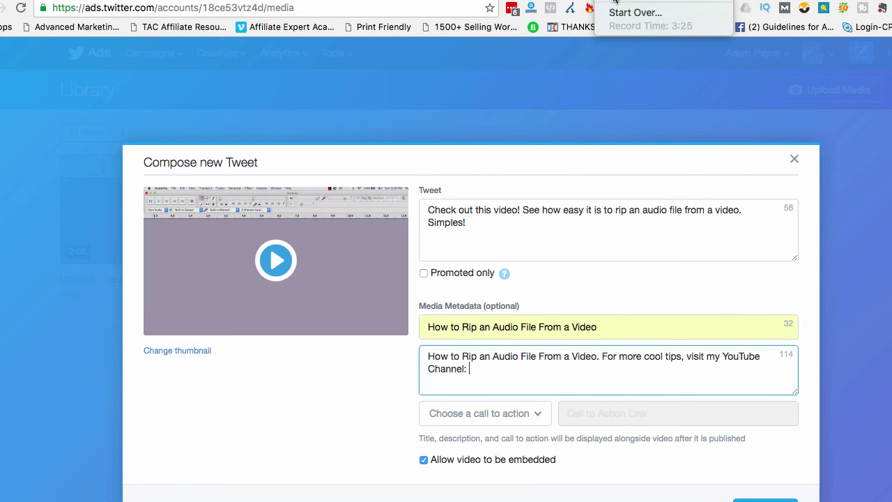
click(614, 1)
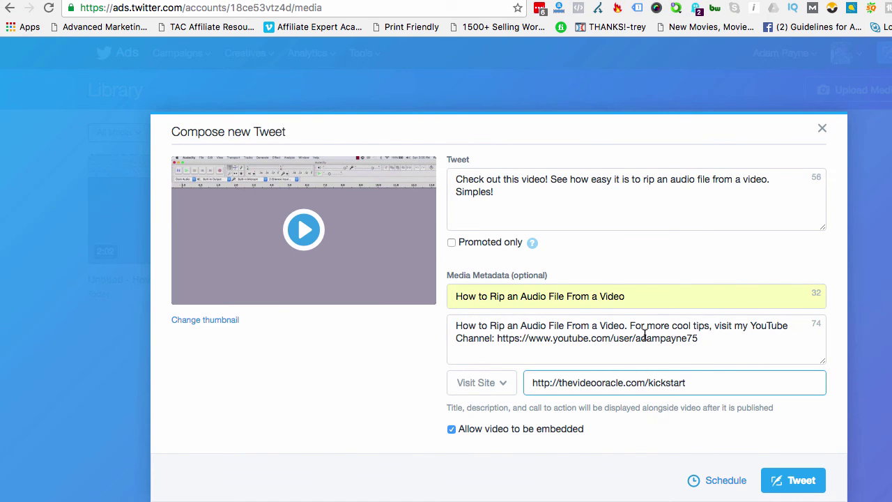
click(476, 389)
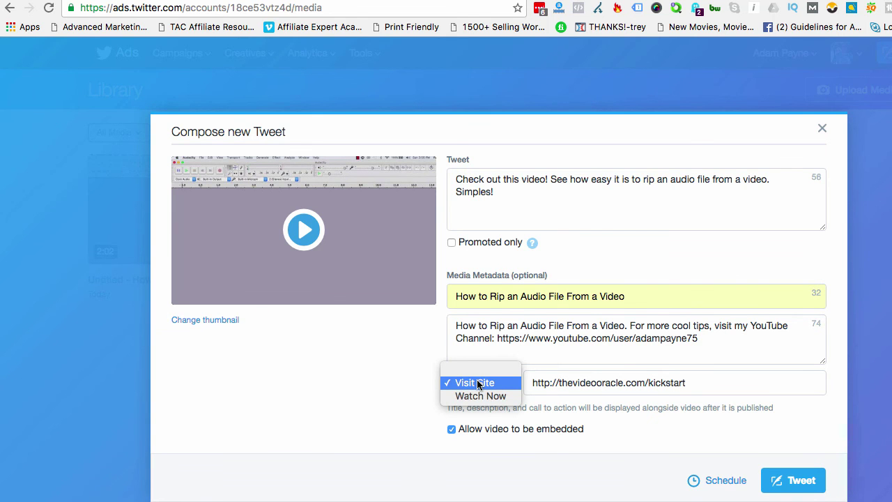
click(478, 382)
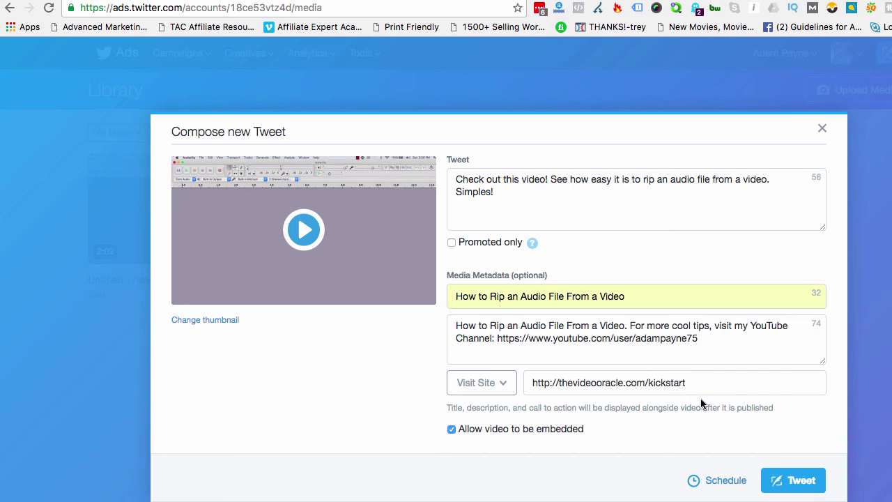
- Replace the video thumbnail with the red title PNG from the Desktop and publish the tweet
click(225, 319)
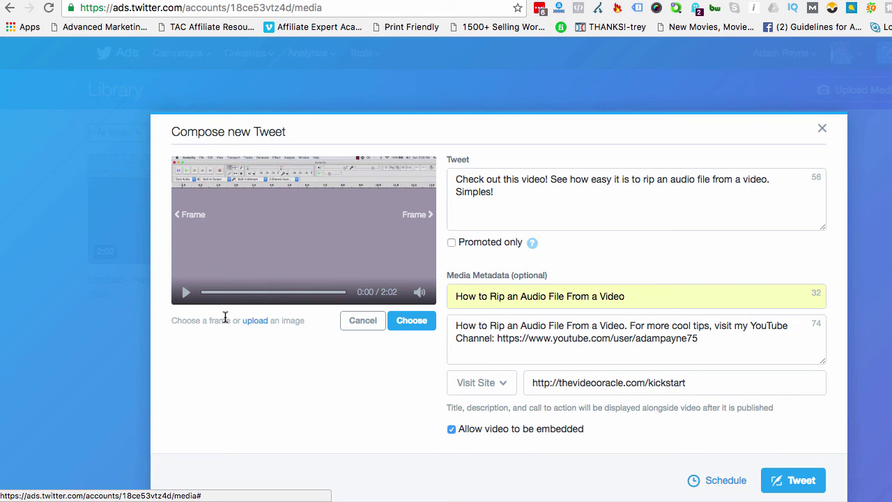
click(255, 321)
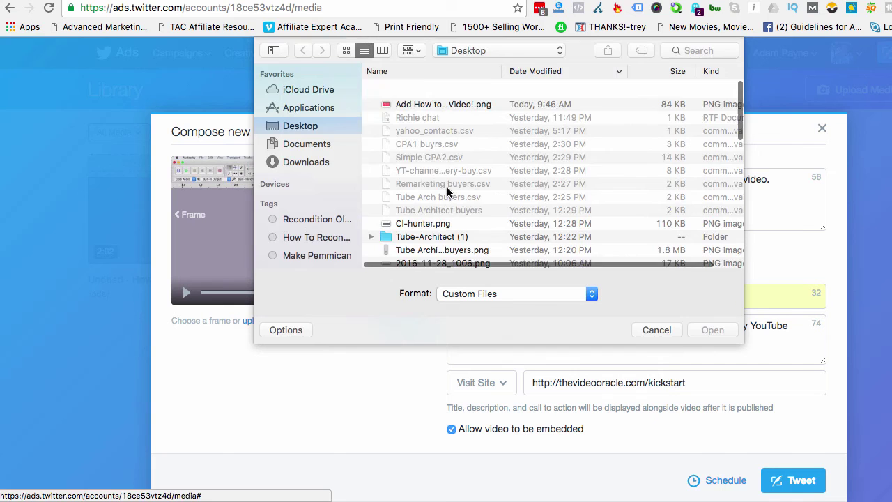
click(436, 87)
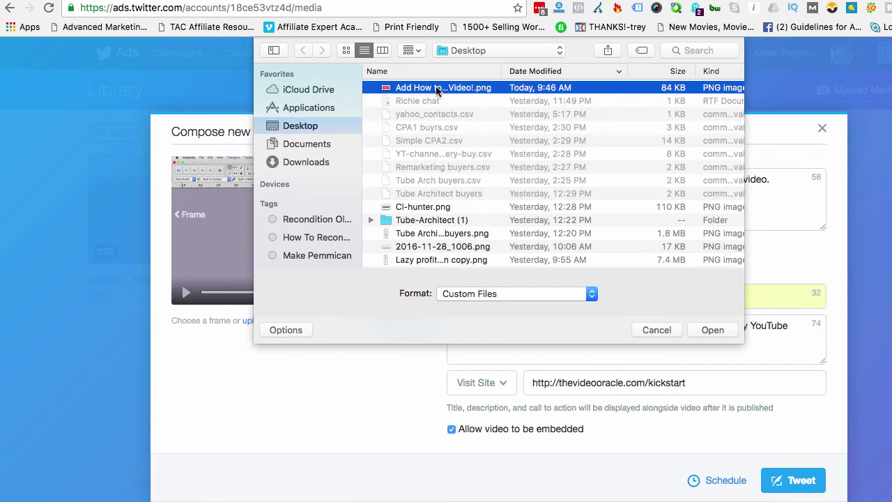
click(713, 331)
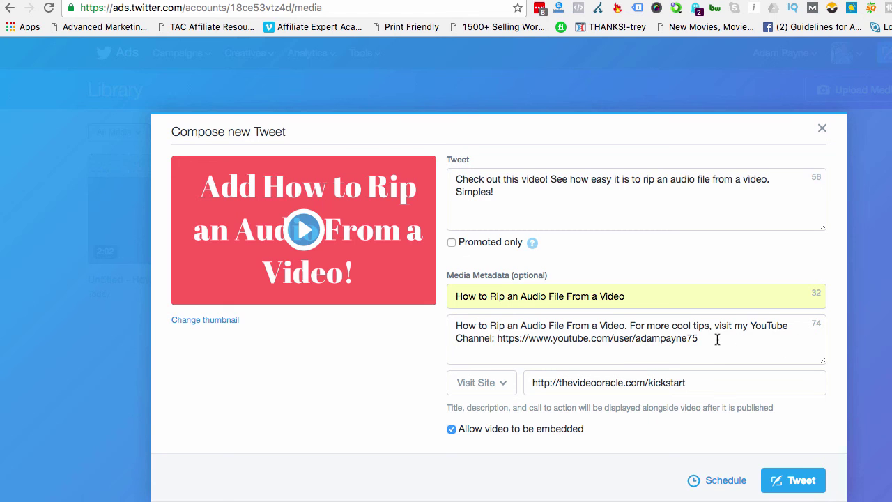
click(792, 480)
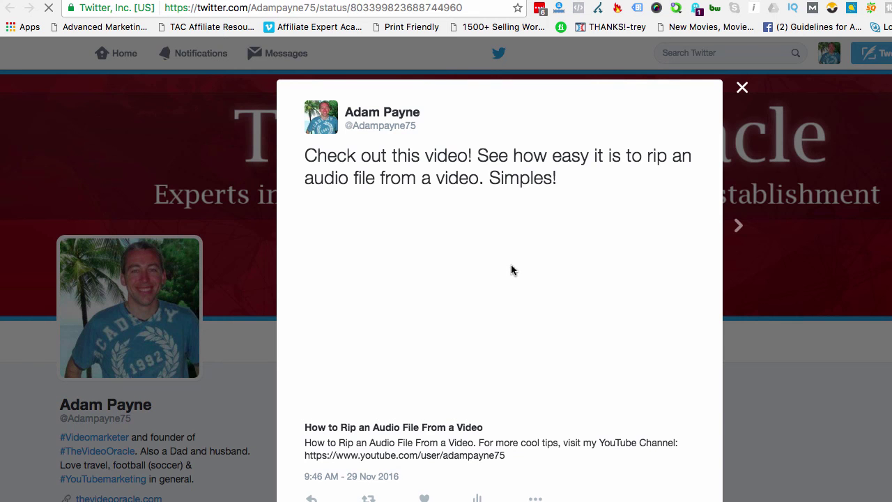
- Review the posted tweet's red thumbnail, title and description, then close it
scroll(500, 322, down, 3)
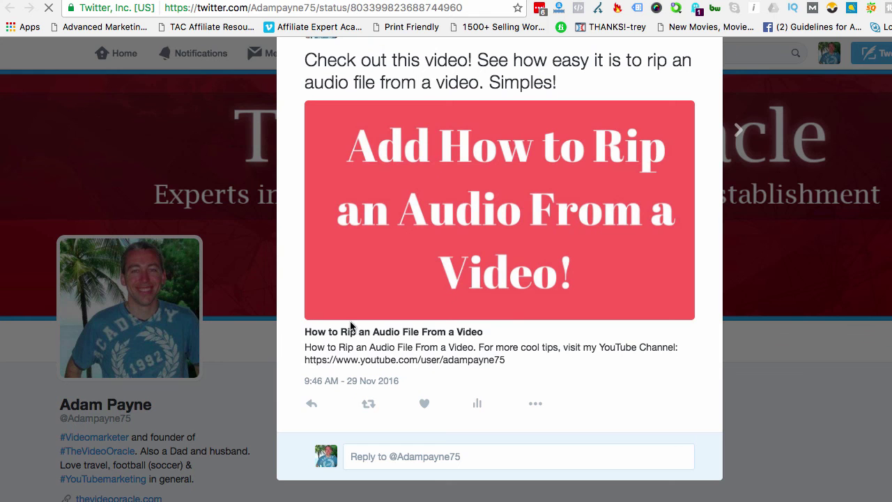
scroll(500, 341, up, 3)
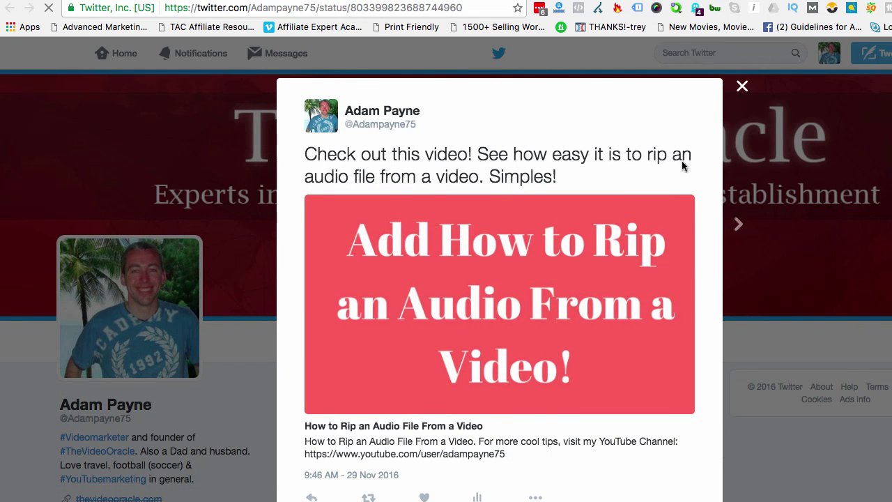
click(743, 88)
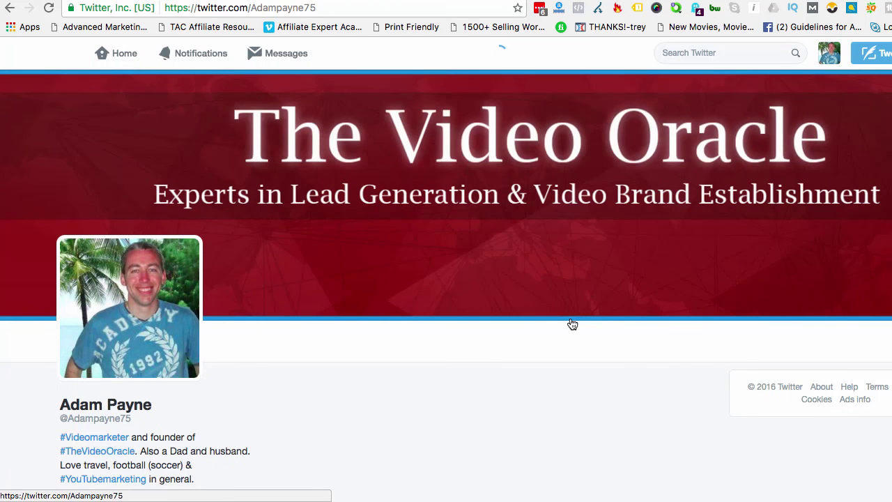
- Check that the Visit thevideooracle.com link opens the kickstart page, then close it
scroll(572, 324, down, 2)
scroll(570, 323, down, 3)
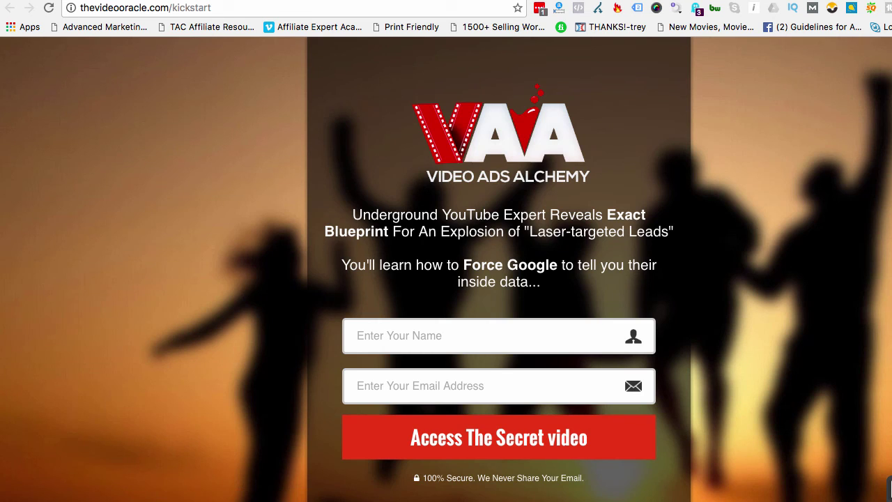
key(super+w)
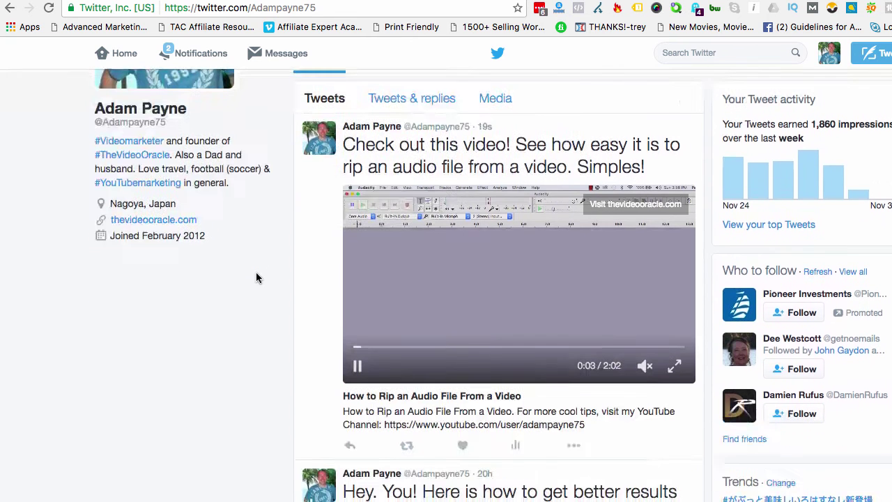